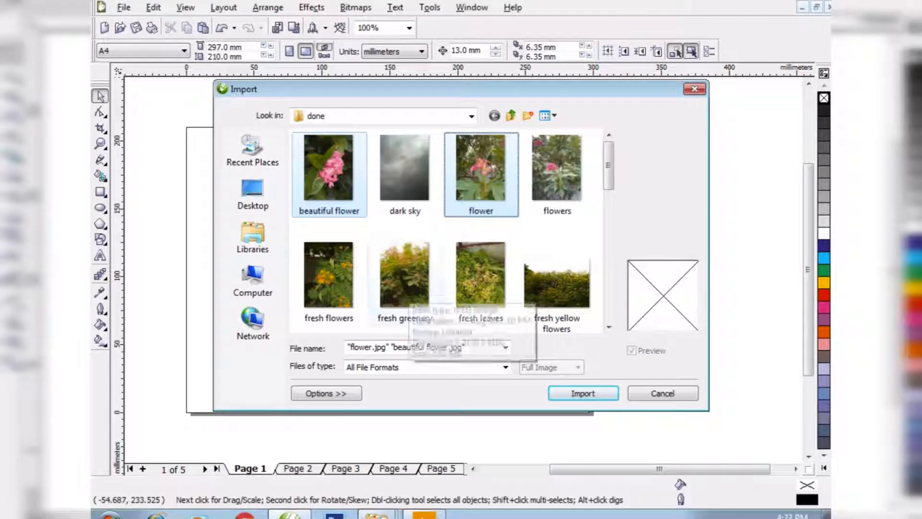
# Import the beautiful flower, fresh leaves and fresh yellow flowers images from the done folder.
pyautogui.keyDown('ctrl'); pyautogui.click(481, 182); pyautogui.keyUp('ctrl')
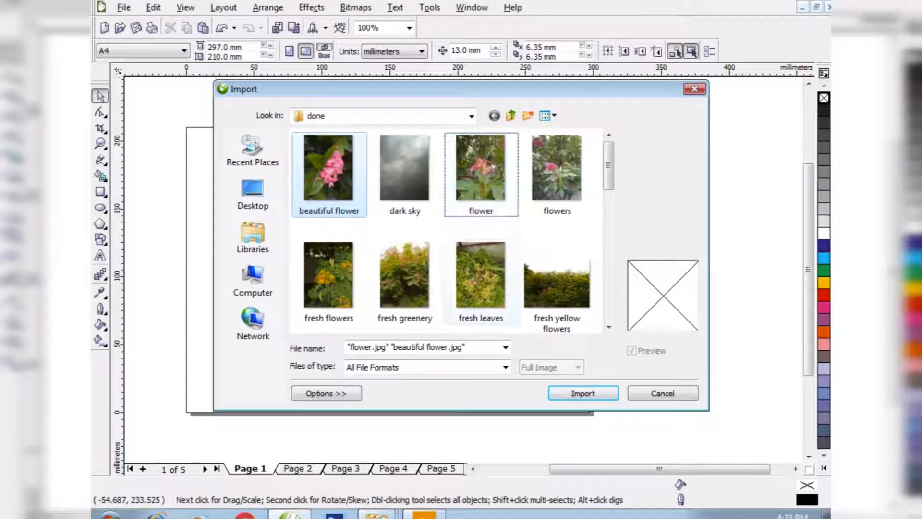
pyautogui.keyDown('ctrl'); pyautogui.click(481, 290); pyautogui.keyUp('ctrl')
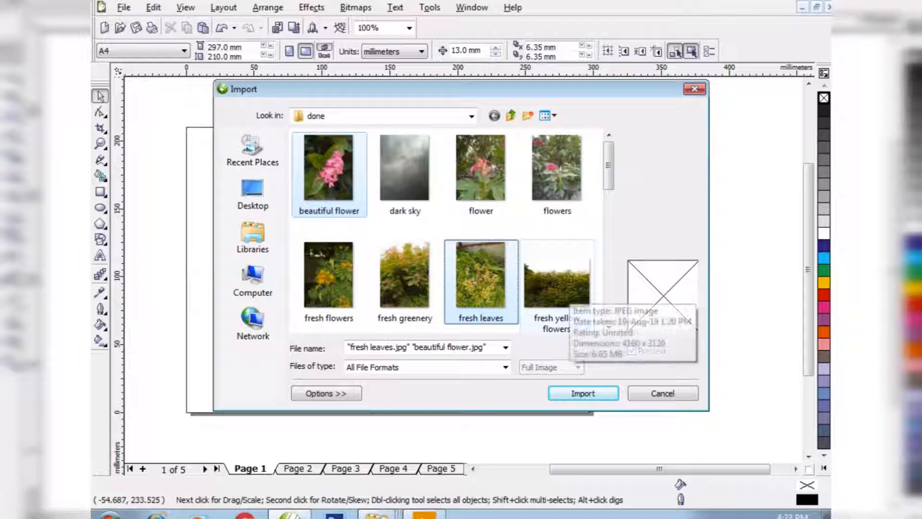
pyautogui.keyDown('ctrl'); pyautogui.click(557, 283); pyautogui.keyUp('ctrl')
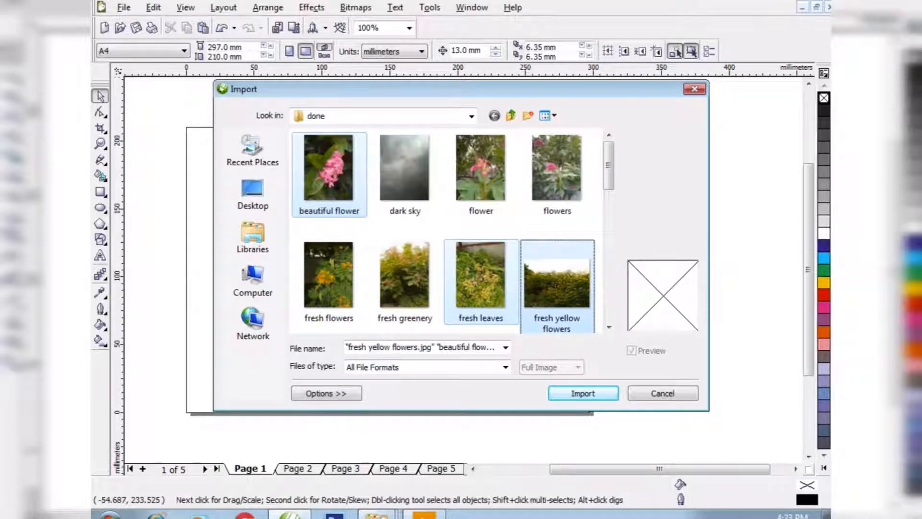
pyautogui.click(583, 393)
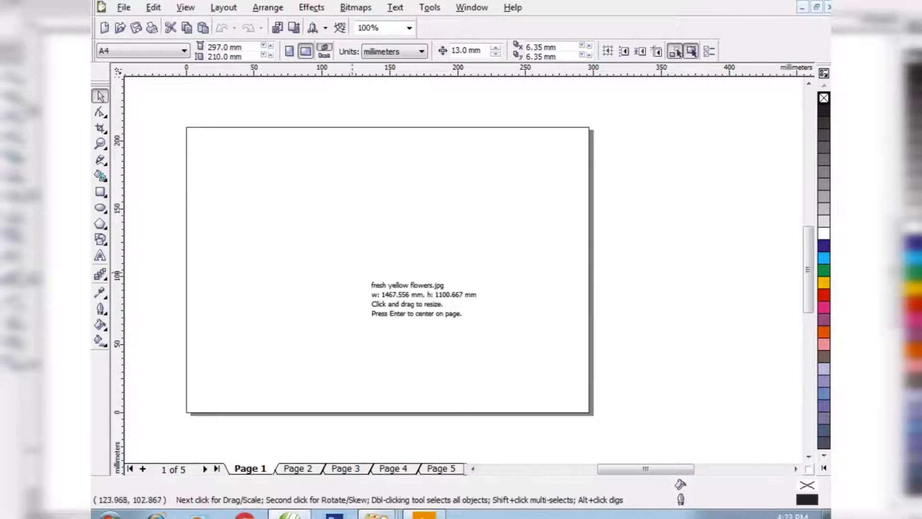
# Place the three photos separately on Page 1, sizing beautiful flower about 77 x 102 mm and fresh leaves about 59 x 78 mm.
pyautogui.moveTo(202, 138); pyautogui.dragTo(378, 268)
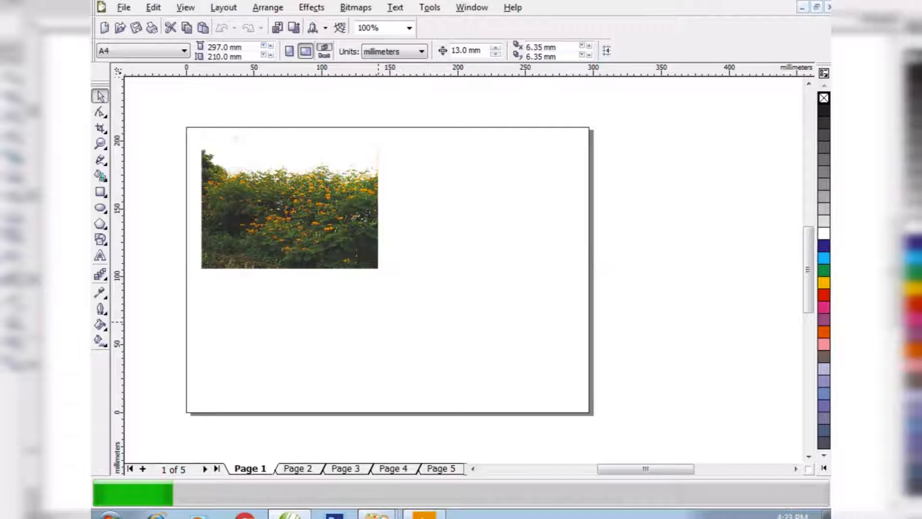
pyautogui.moveTo(422, 171); pyautogui.dragTo(579, 312)
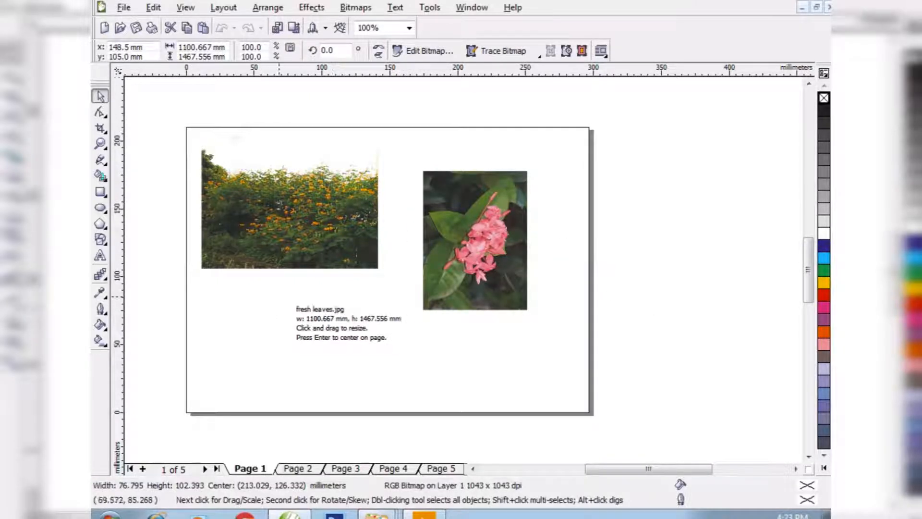
pyautogui.moveTo(235, 297); pyautogui.dragTo(314, 404)
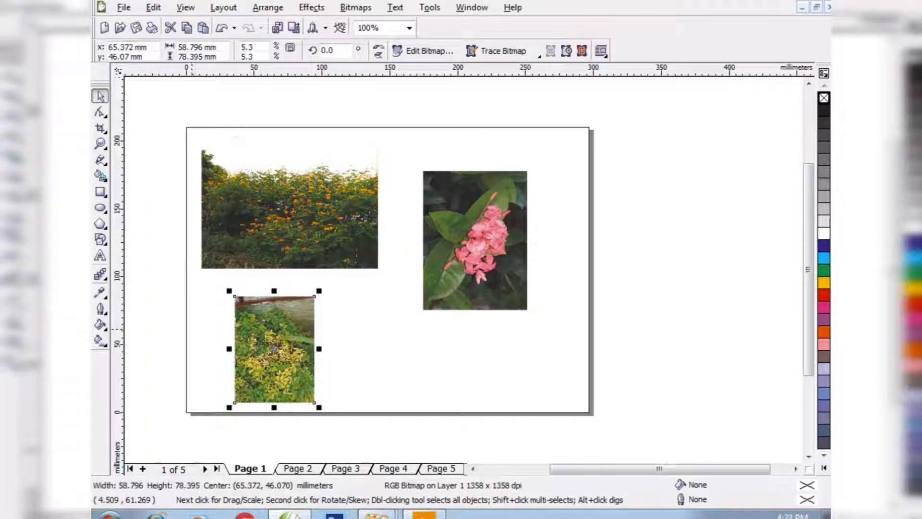
# Draw an ellipse about 70 x 66 mm over the pink flower photo and give it a white outline.
pyautogui.click(99, 208)
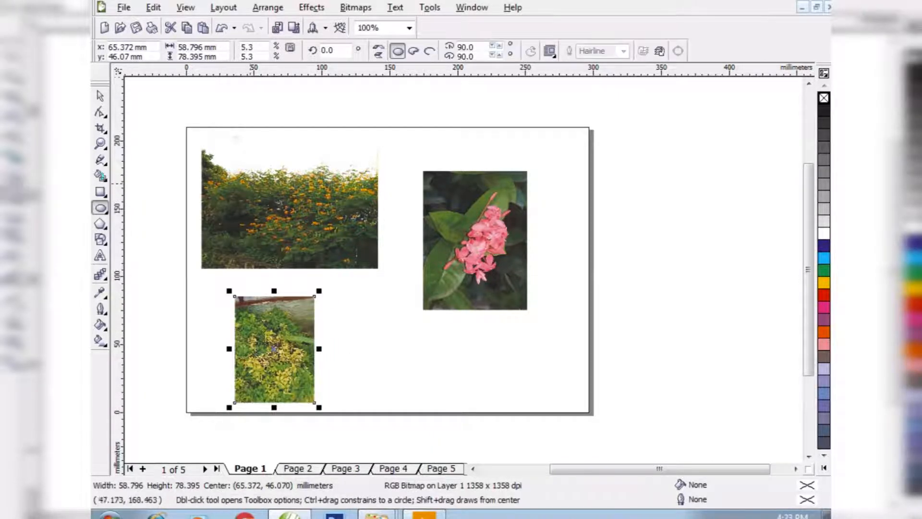
pyautogui.moveTo(426, 195); pyautogui.dragTo(522, 285)
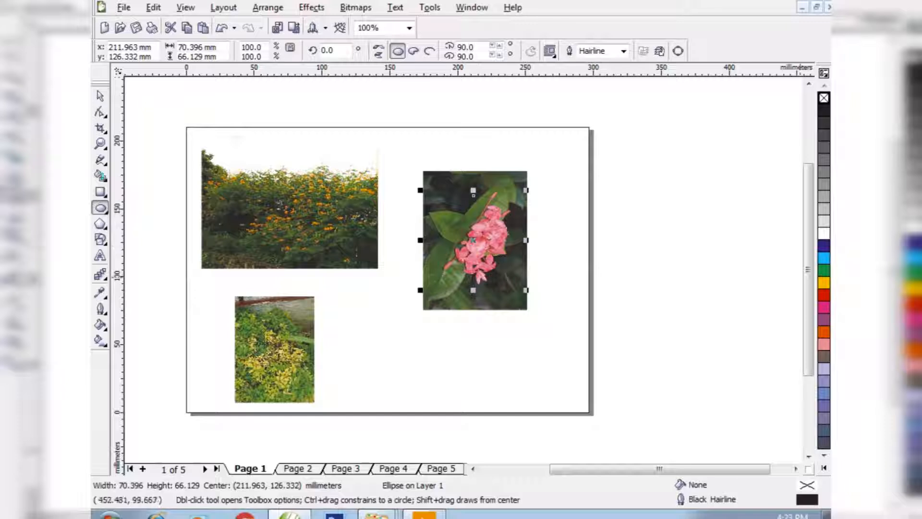
pyautogui.rightClick(823, 233)
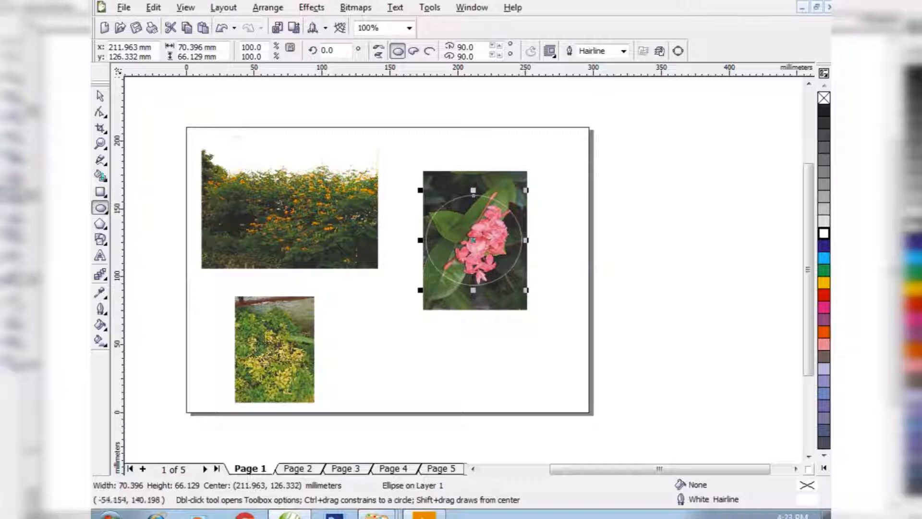
# Draw a 6-sided polygon about 51 x 58 mm over the yellow flowers photo and give it a white outline.
pyautogui.click(100, 223)
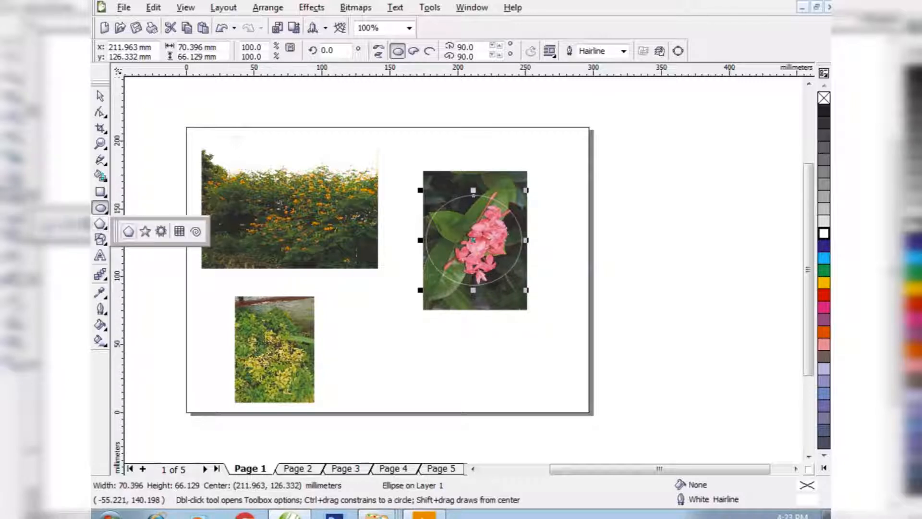
pyautogui.click(128, 231)
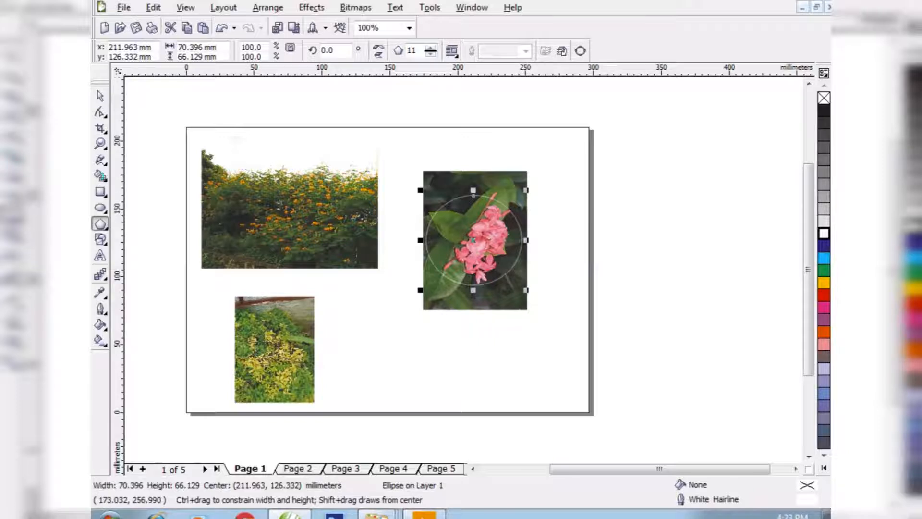
pyautogui.doubleClick(412, 51)
pyautogui.write('6')
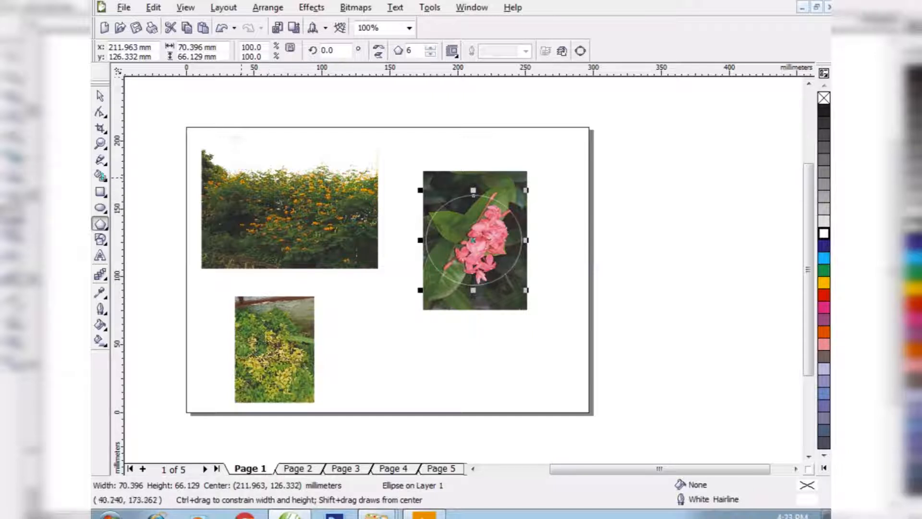
pyautogui.moveTo(242, 177); pyautogui.dragTo(322, 260)
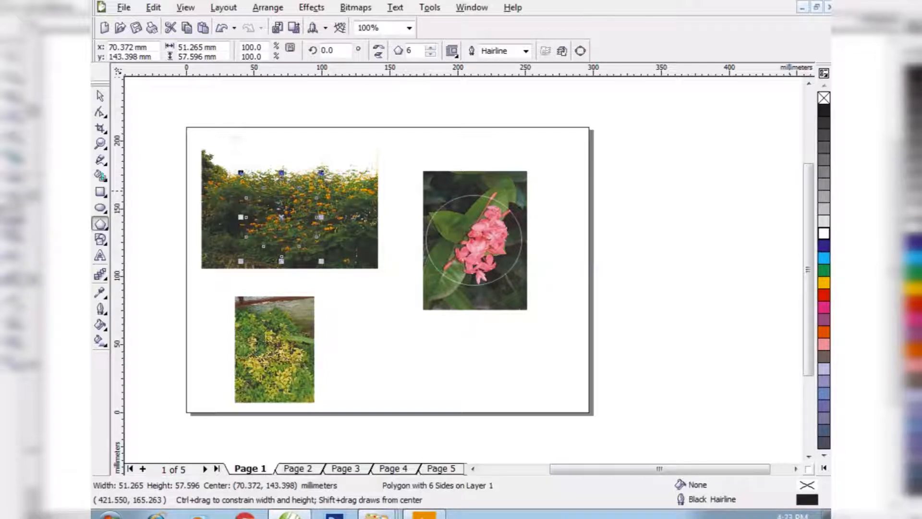
pyautogui.rightClick(823, 233)
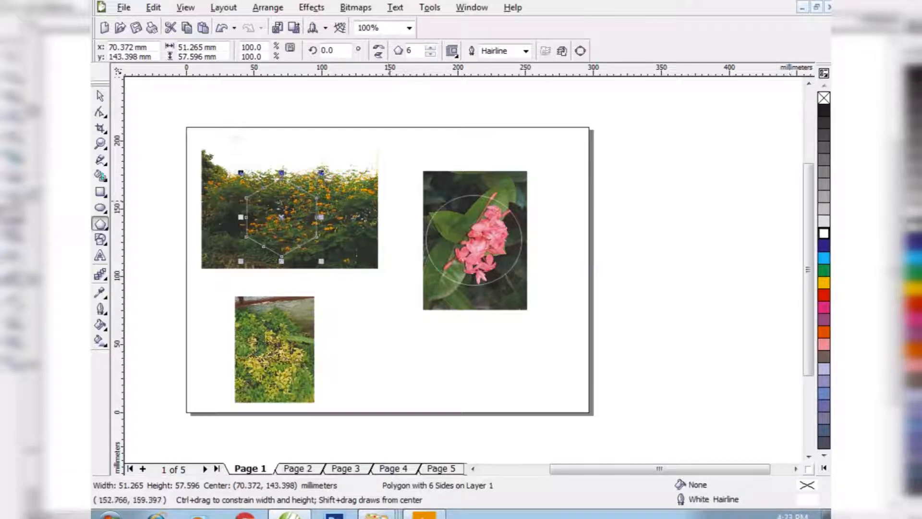
# Rotate the hexagon on the yellow flowers photo to 90 degrees.
pyautogui.click(100, 96)
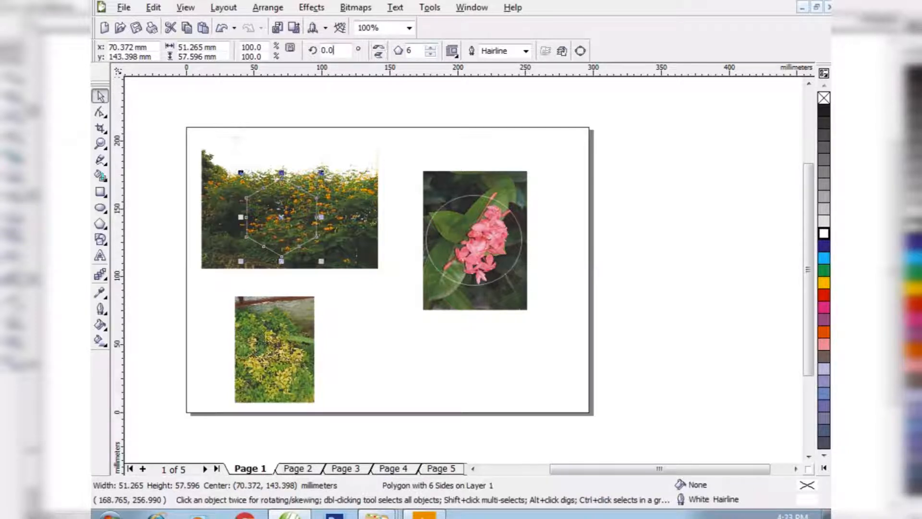
pyautogui.doubleClick(334, 50)
pyautogui.write('90')
pyautogui.press('Return')
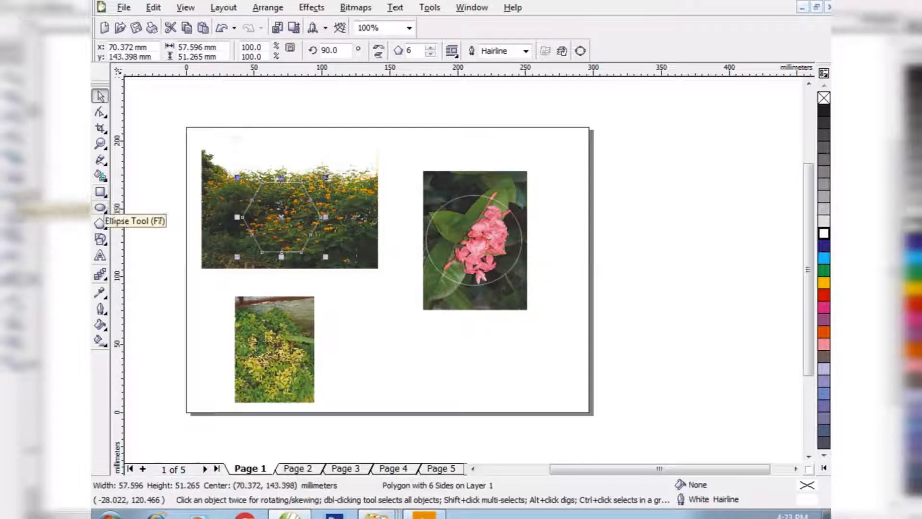
# Draw a closed four-node Bezier shape about 44 x 46 mm over the fresh leaves photo and give it a white outline.
pyautogui.click(100, 208)
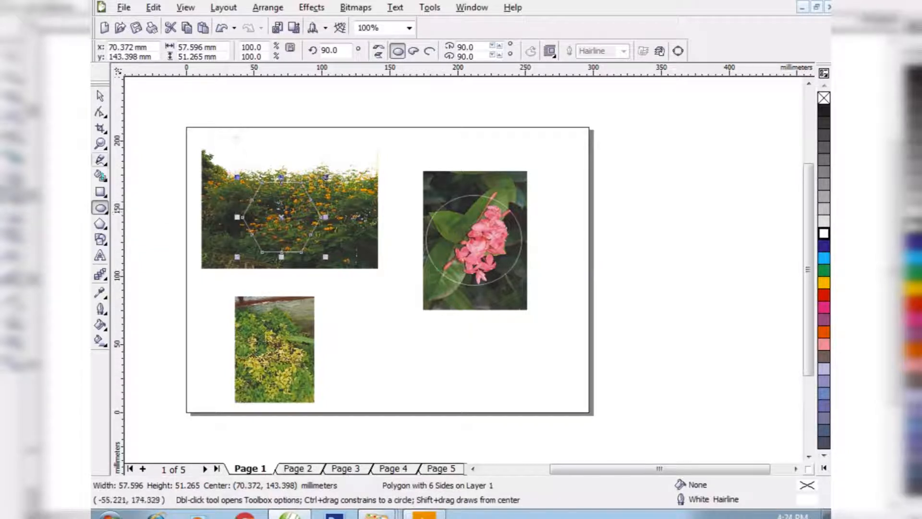
pyautogui.click(101, 160)
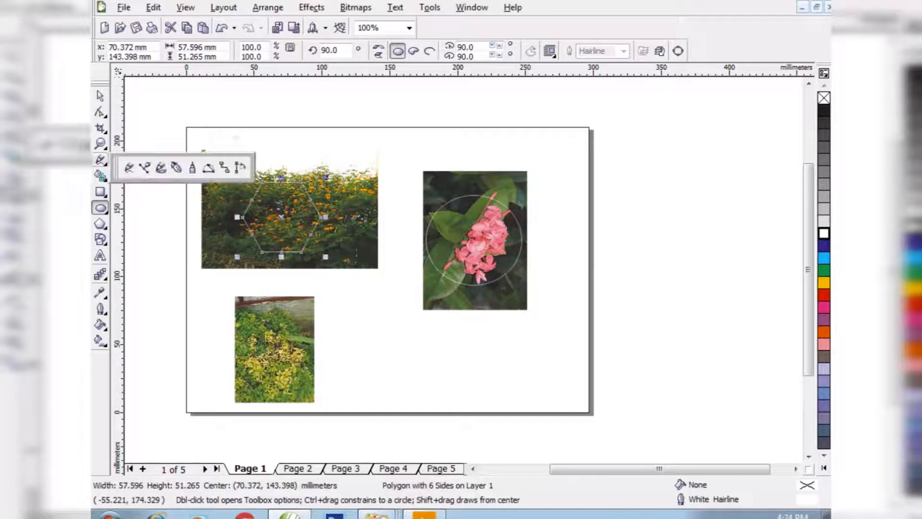
pyautogui.moveTo(100, 176)
pyautogui.moveTo(100, 161)
pyautogui.click(145, 167)
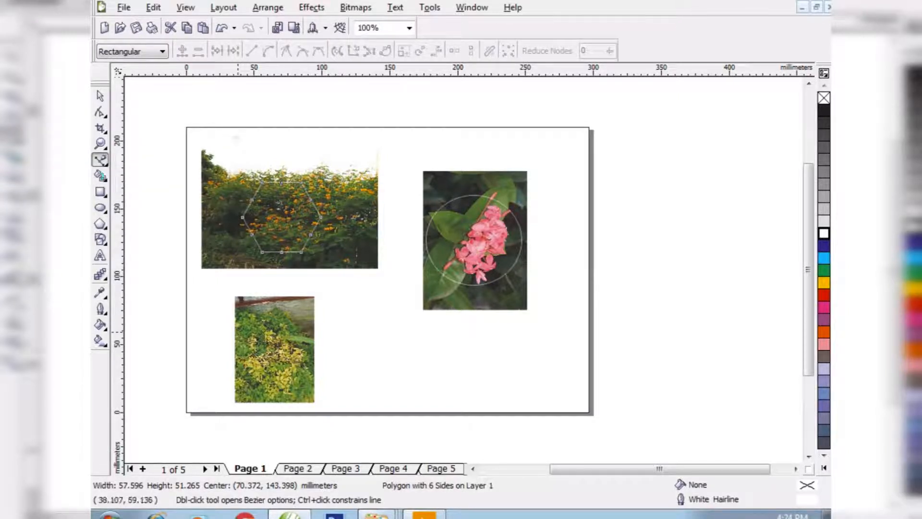
pyautogui.click(240, 332)
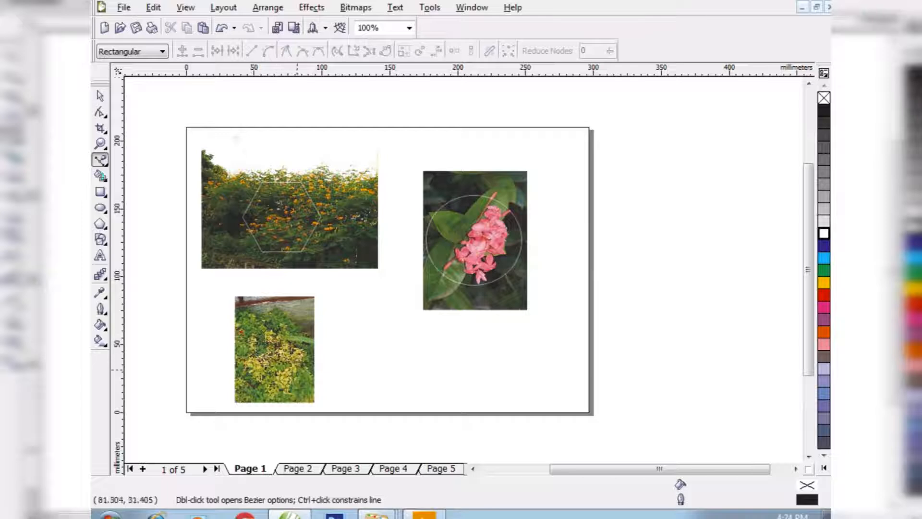
pyautogui.click(296, 369)
pyautogui.click(288, 394)
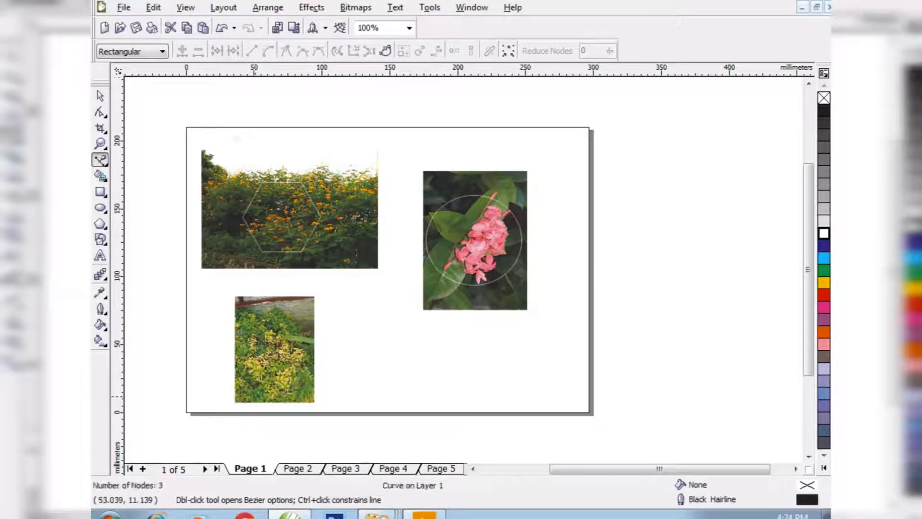
pyautogui.click(249, 376)
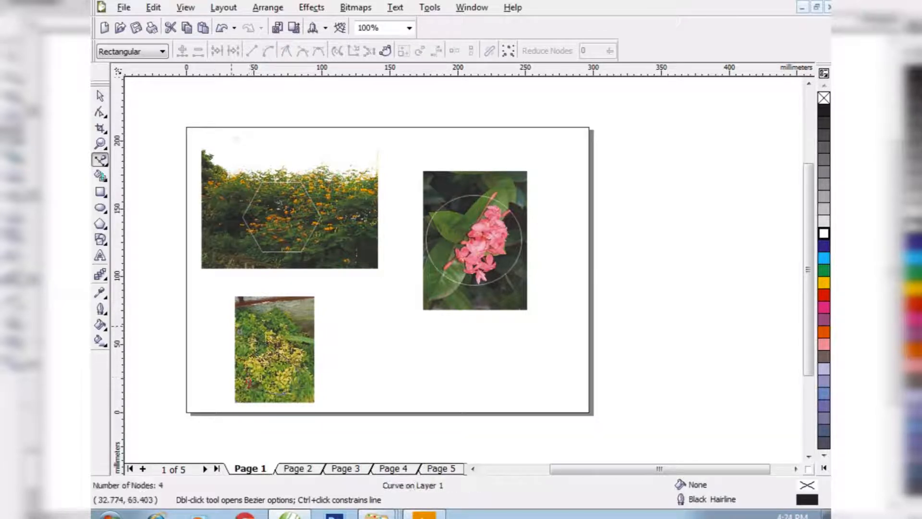
pyautogui.click(240, 332)
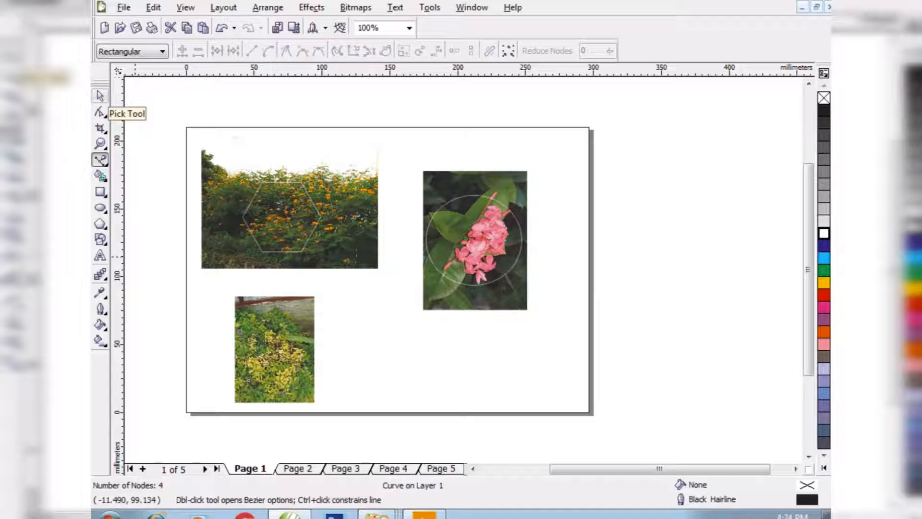
pyautogui.click(100, 95)
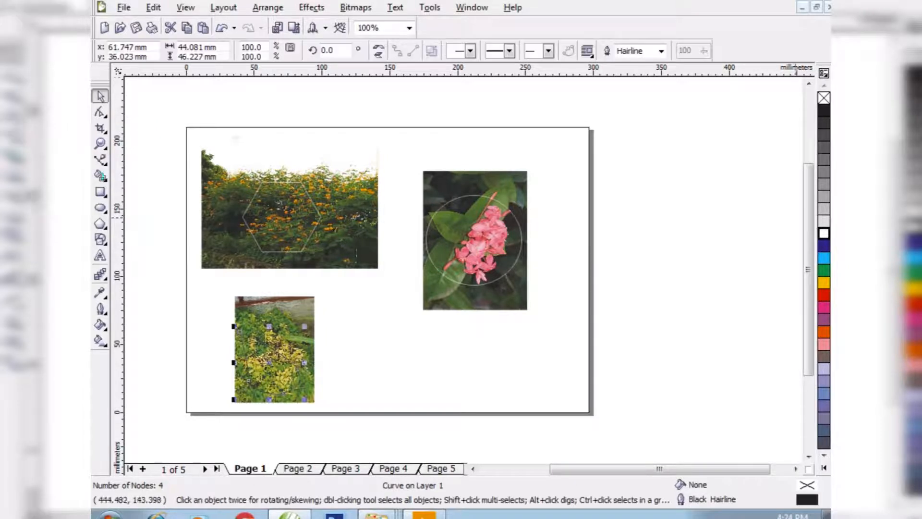
pyautogui.rightClick(824, 233)
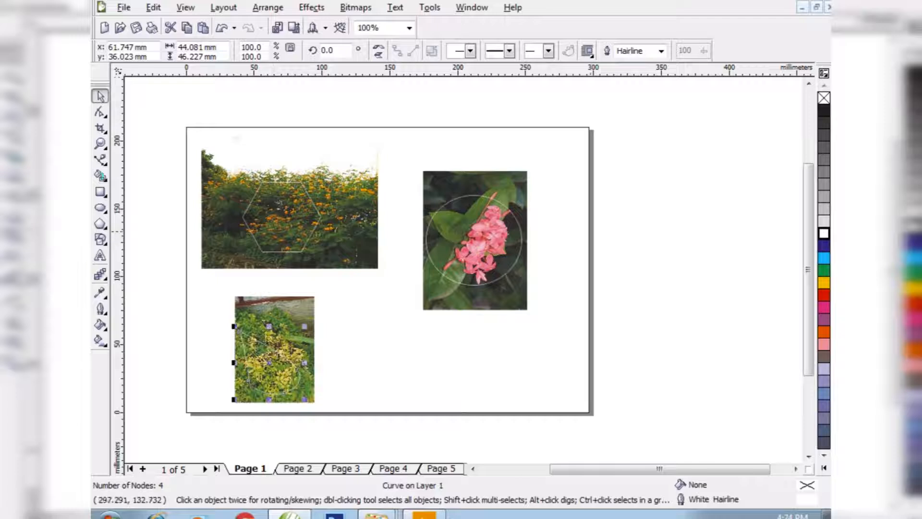
pyautogui.click(568, 231)
# Open the Lens effect settings and choose the Color Add lens type.
pyautogui.click(395, 7)
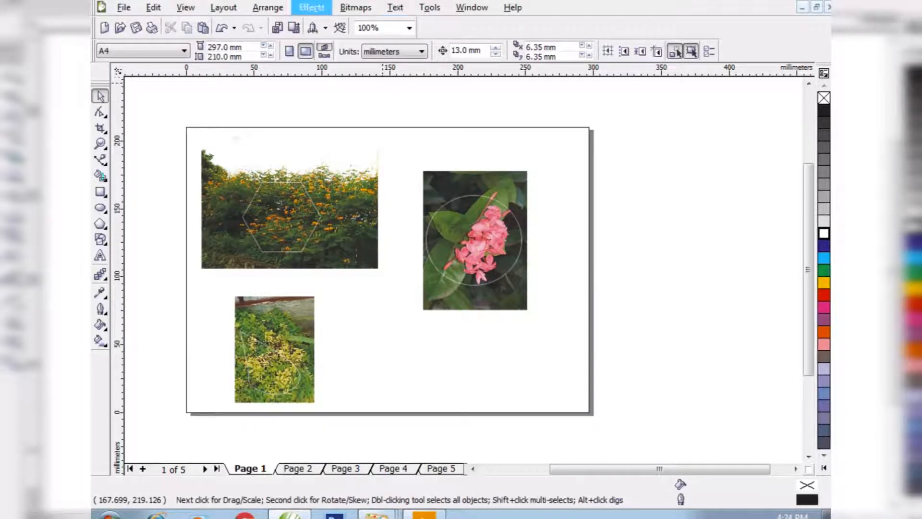
pyautogui.click(312, 7)
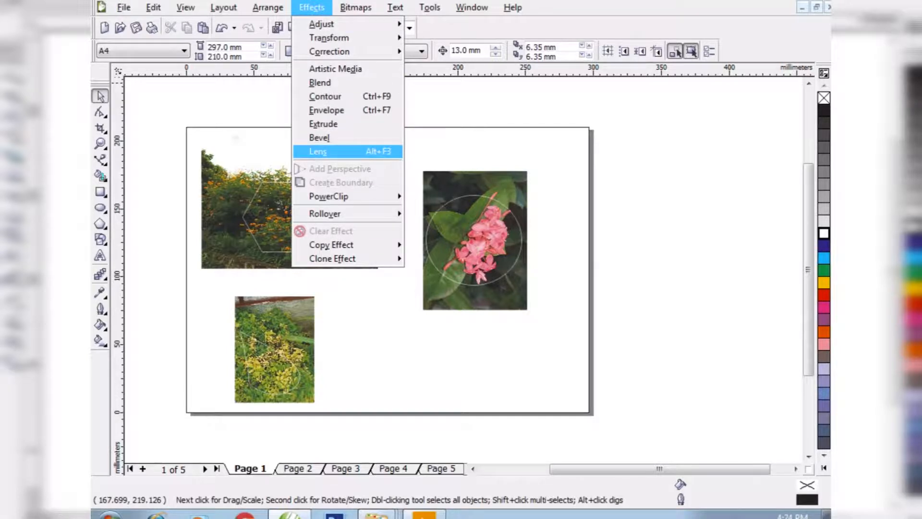
pyautogui.click(328, 151)
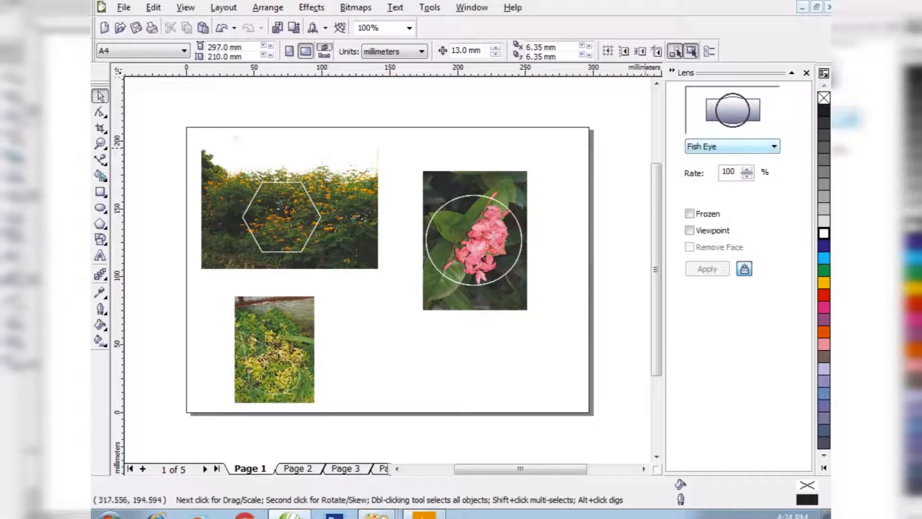
pyautogui.click(730, 146)
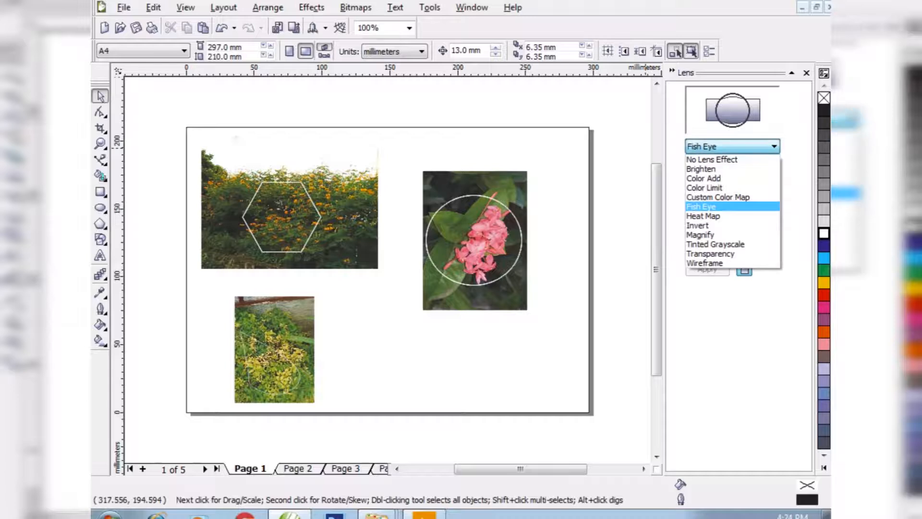
pyautogui.click(703, 178)
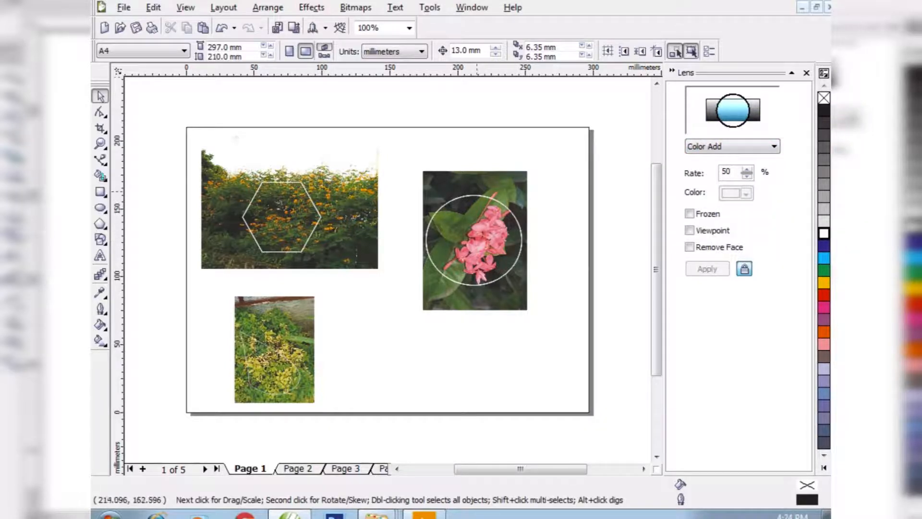
# Apply the Color Add lens to the ellipse at 0% rate with Frozen and Viewpoint enabled, and move it off the pink flower photo.
pyautogui.click(479, 195)
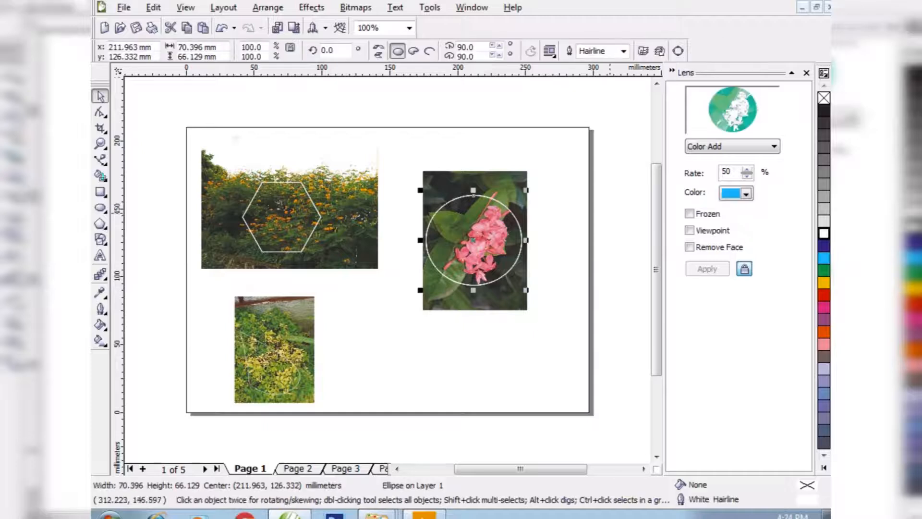
pyautogui.click(690, 214)
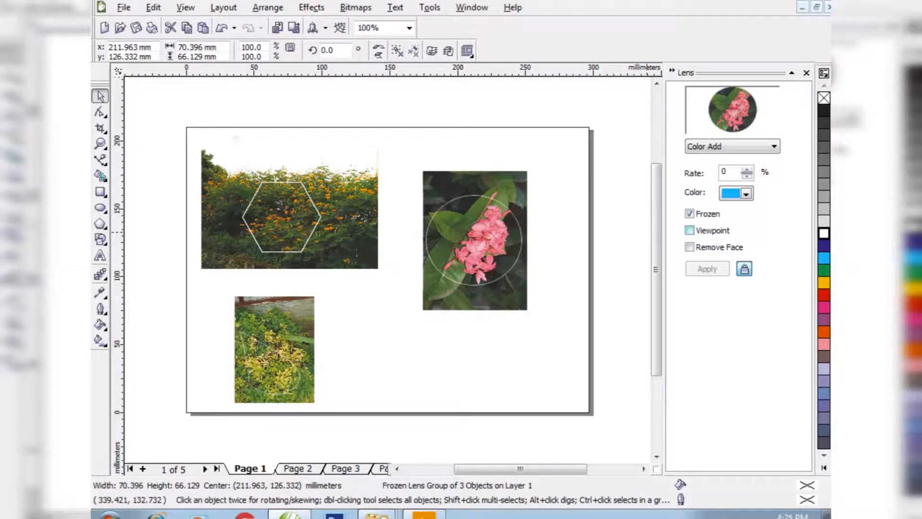
pyautogui.click(690, 230)
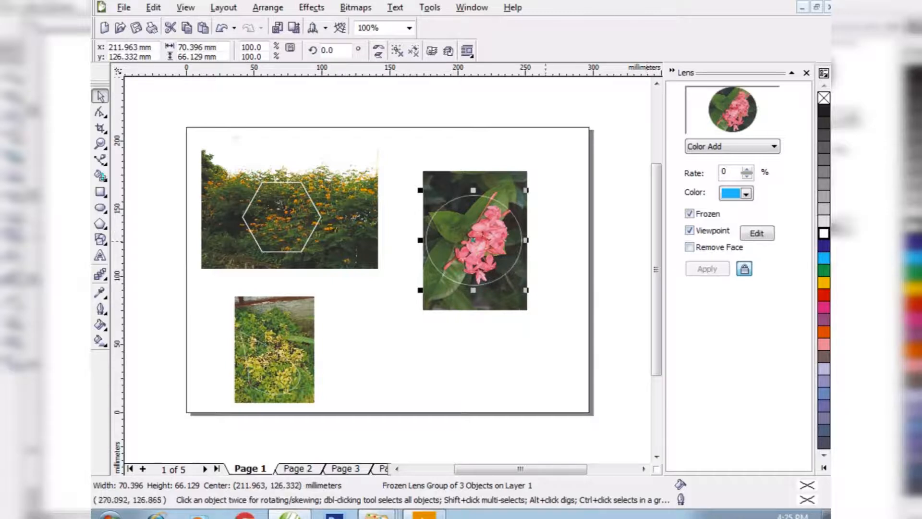
pyautogui.moveTo(465, 244); pyautogui.dragTo(575, 209)
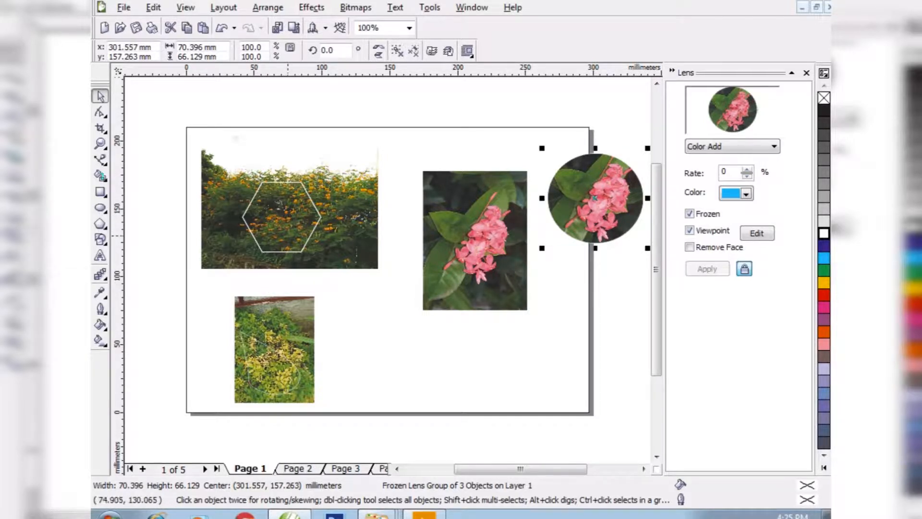
# Apply the Color Add lens to the hexagon at 0% rate with Frozen and Viewpoint enabled, and move it above the yellow flowers photo.
pyautogui.click(279, 203)
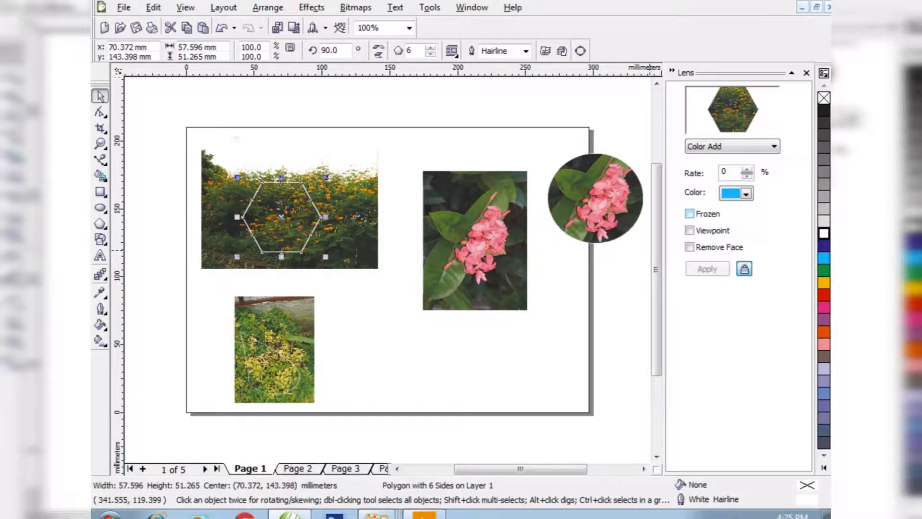
pyautogui.click(690, 213)
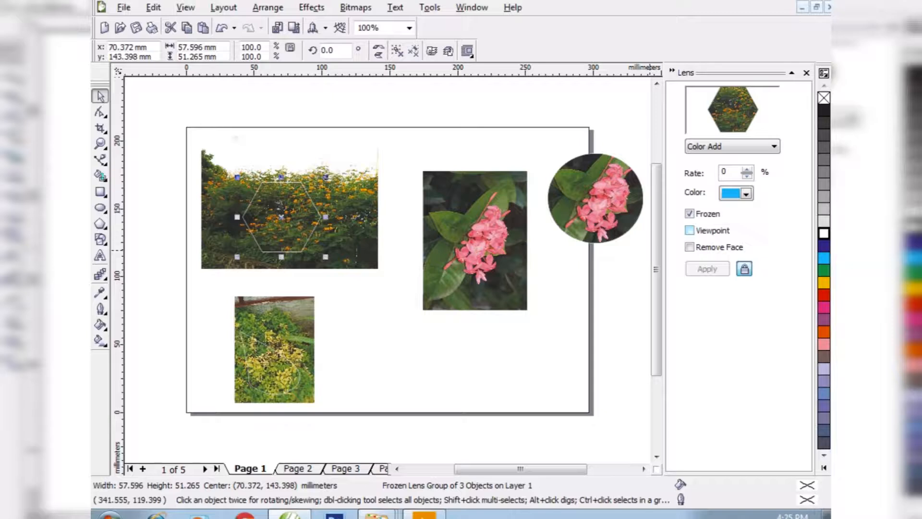
pyautogui.click(690, 230)
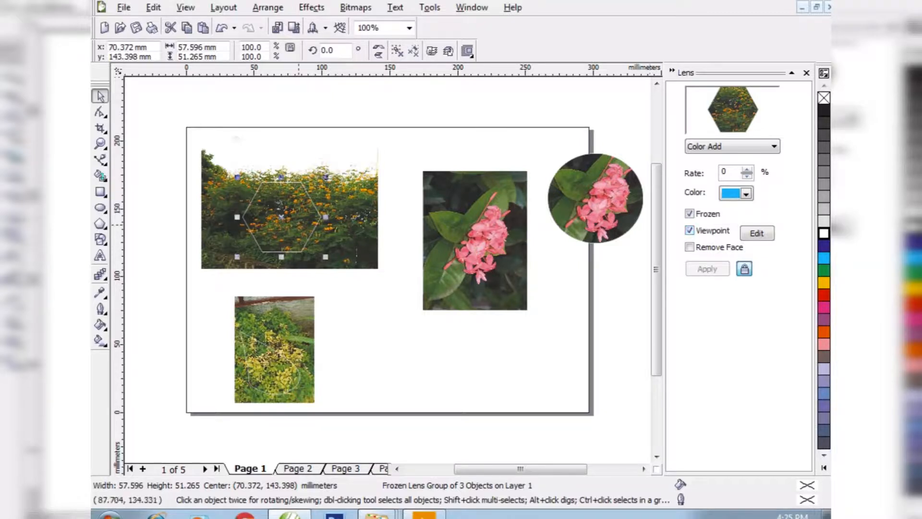
pyautogui.moveTo(292, 219); pyautogui.dragTo(400, 142)
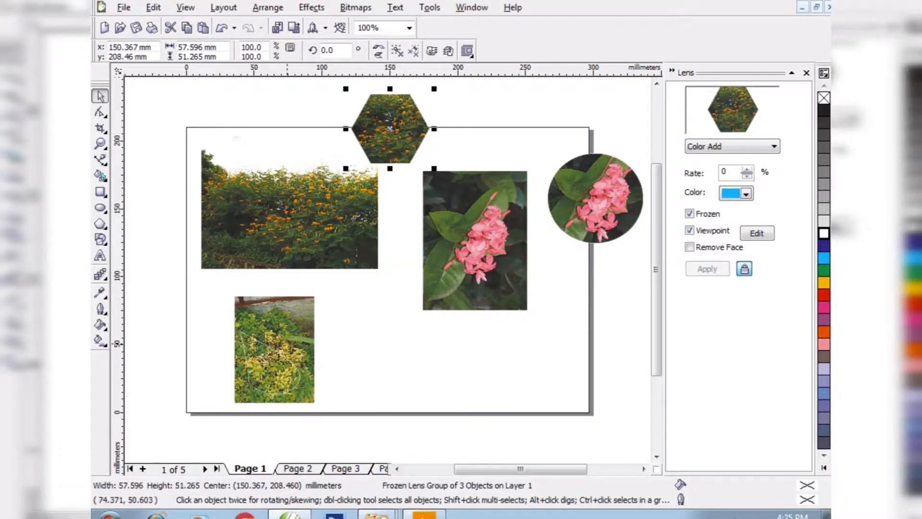
# Apply the frozen Color Add lens with Viewpoint to the four-node curve, move it beside the leaves photo, and close the Lens settings.
pyautogui.click(267, 358)
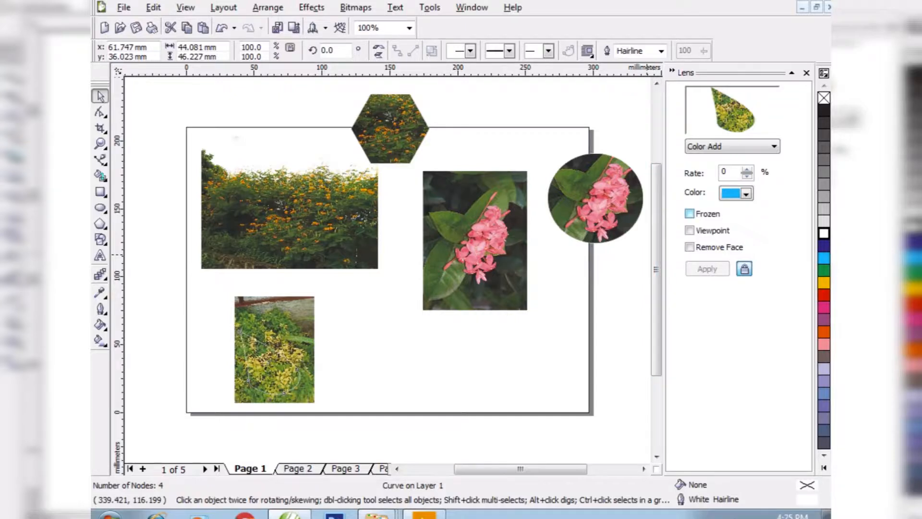
pyautogui.click(690, 213)
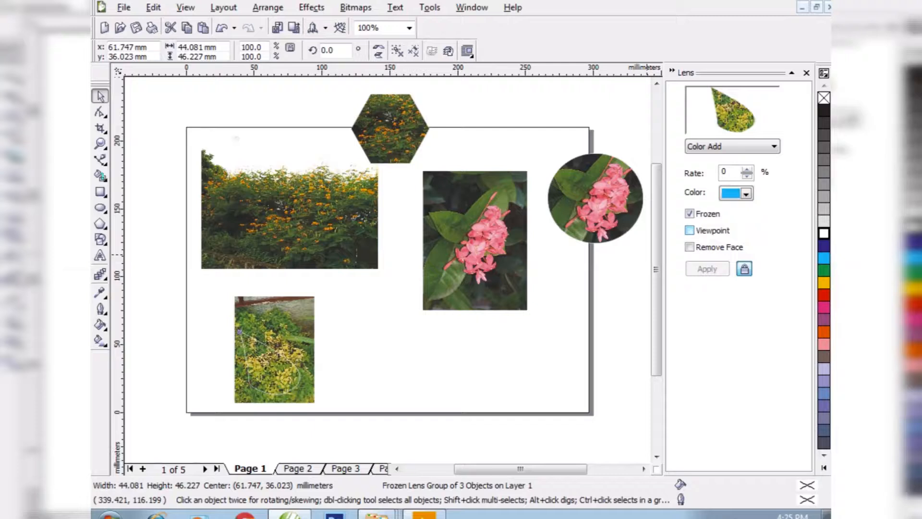
pyautogui.click(690, 230)
pyautogui.moveTo(274, 372); pyautogui.dragTo(385, 365)
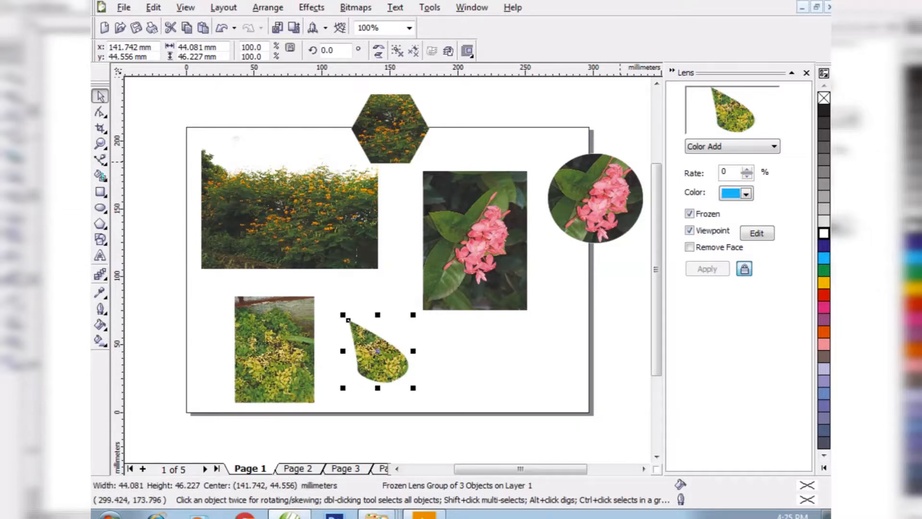
pyautogui.click(806, 72)
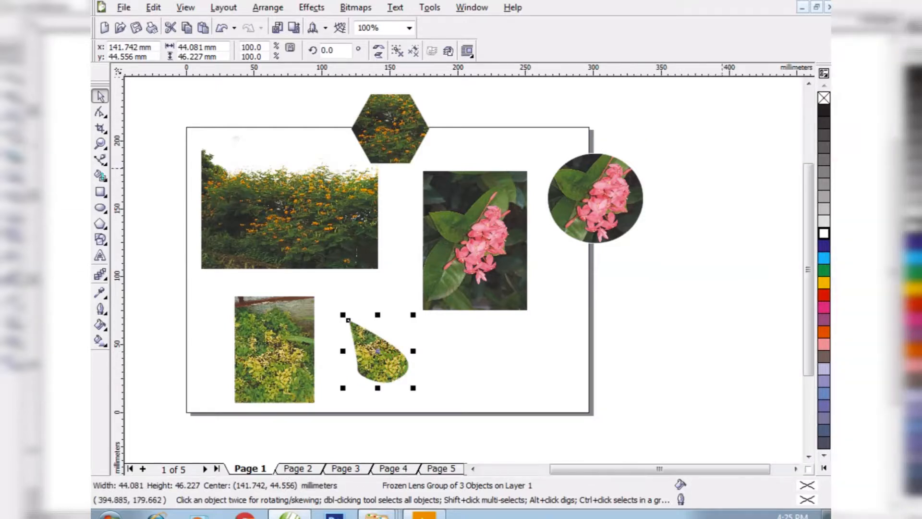
# Delete the three original photos: the yellow flowers, the pink flower and the fresh leaves.
pyautogui.click(342, 248)
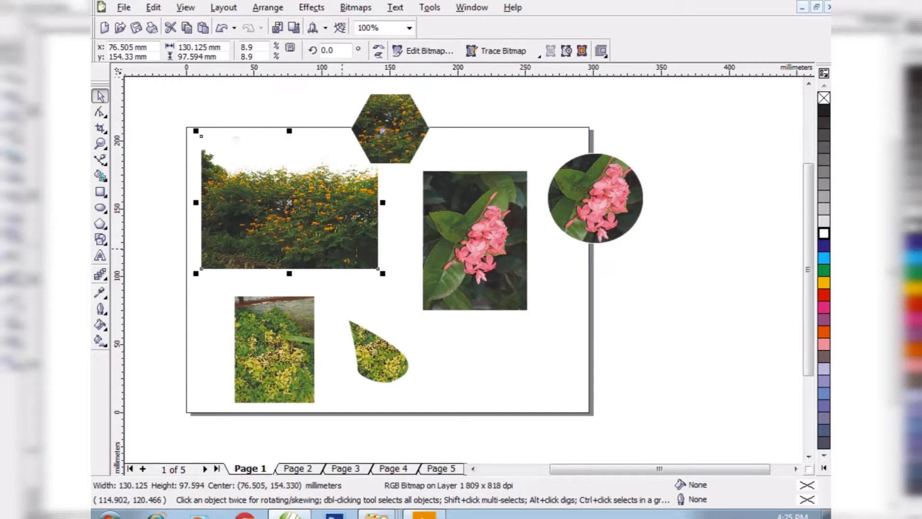
pyautogui.press('Delete')
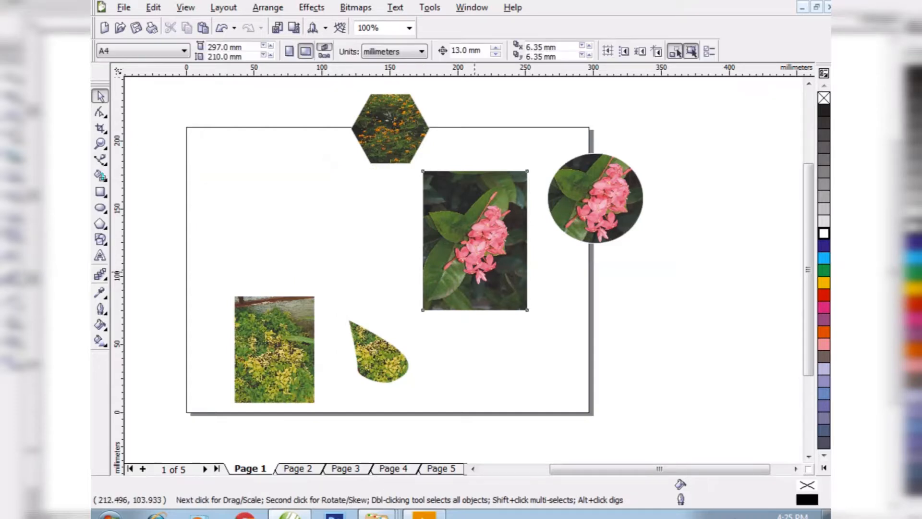
pyautogui.click(475, 269)
pyautogui.press('Delete')
pyautogui.click(275, 369)
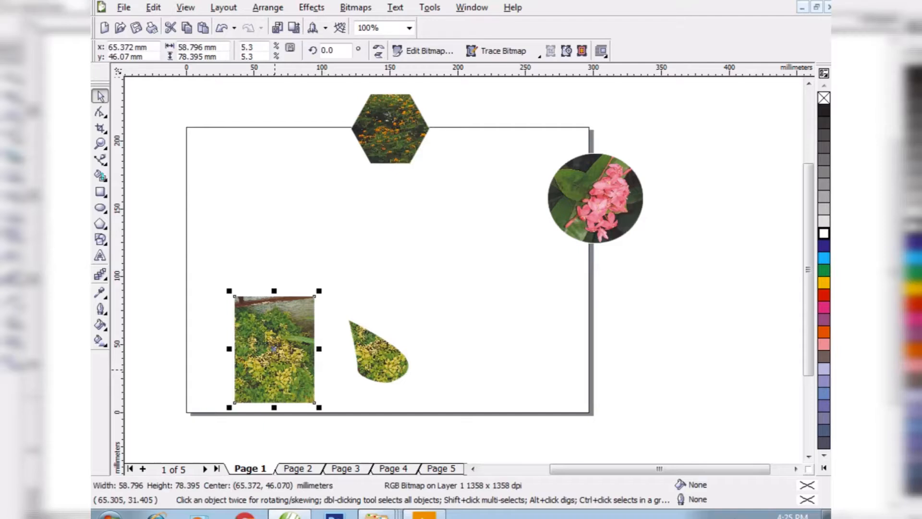
pyautogui.press('Delete')
# Group the leaf, hexagon and ellipse cutouts close together around the middle of the page and leave nothing selected.
pyautogui.moveTo(350, 320); pyautogui.dragTo(253, 267)
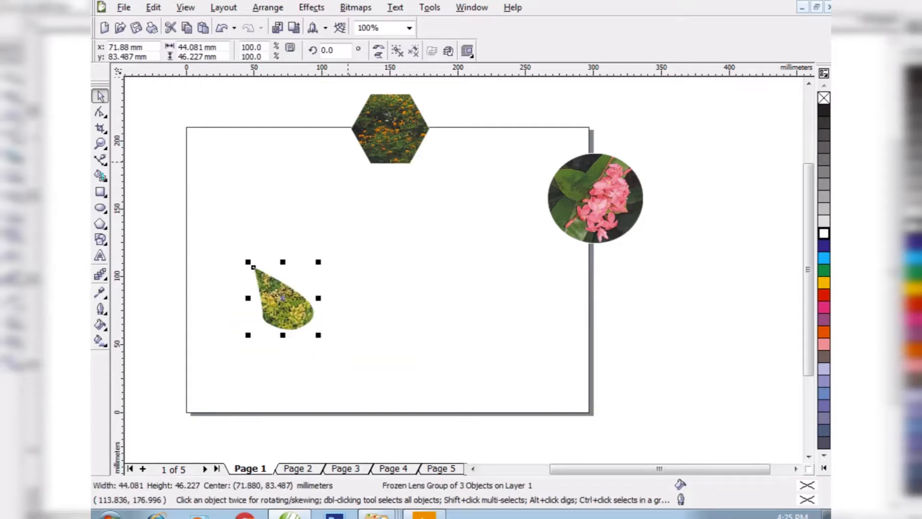
pyautogui.moveTo(374, 138); pyautogui.dragTo(333, 238)
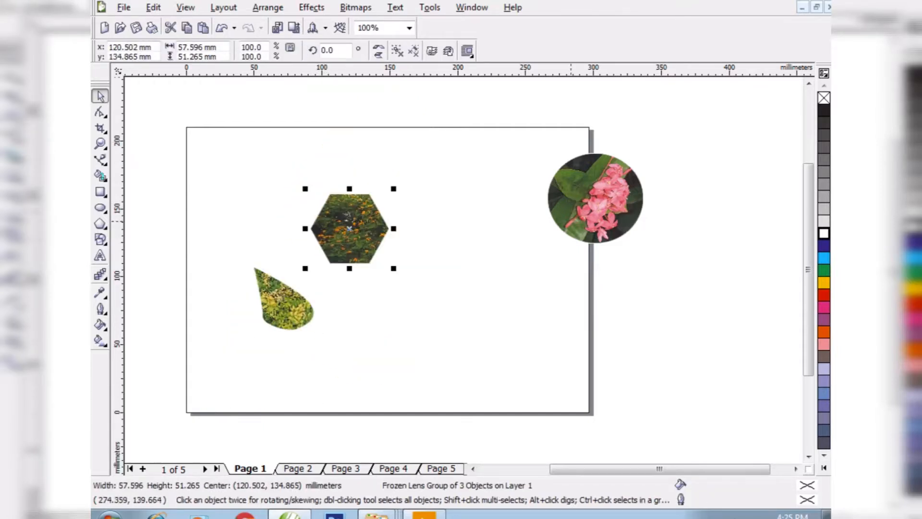
pyautogui.moveTo(597, 214); pyautogui.dragTo(403, 324)
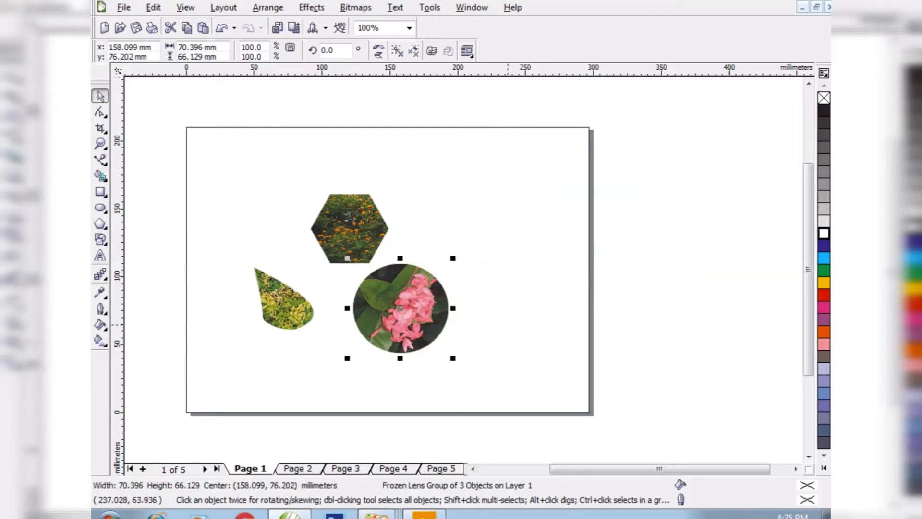
pyautogui.press('Escape')
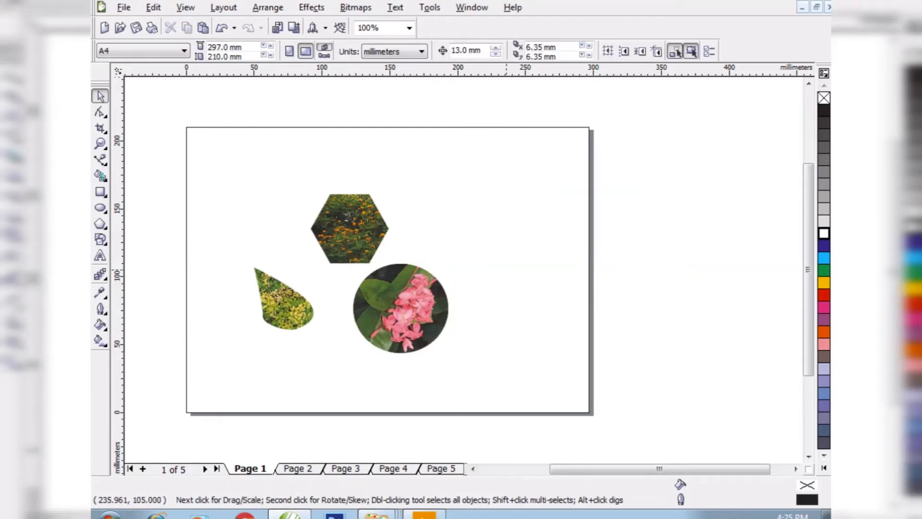